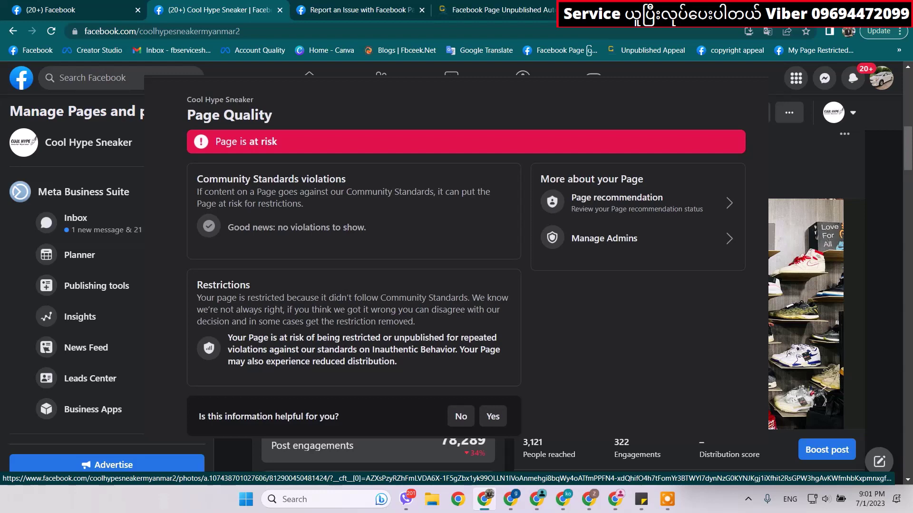
Step: Review the Cool Hype Sneaker Page's quality status and its Page recommendation status
left_click(625, 364)
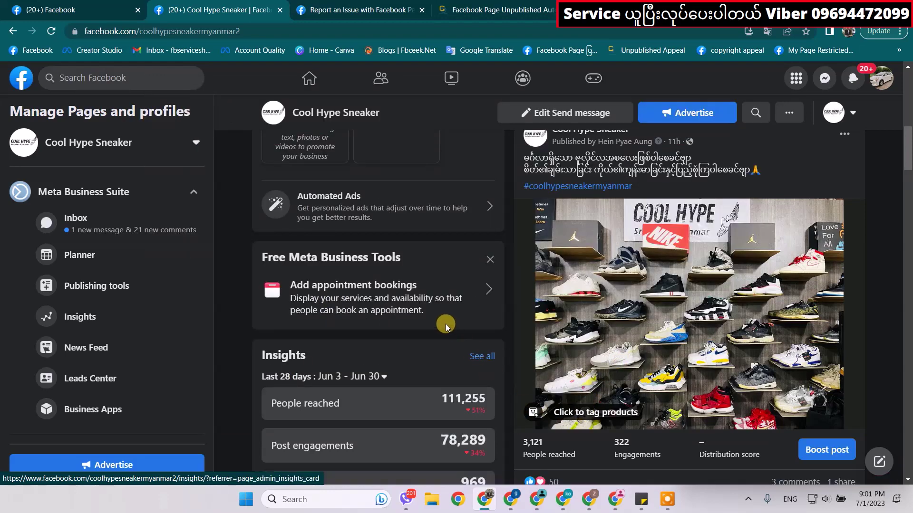
scroll(410, 335, "down", 1)
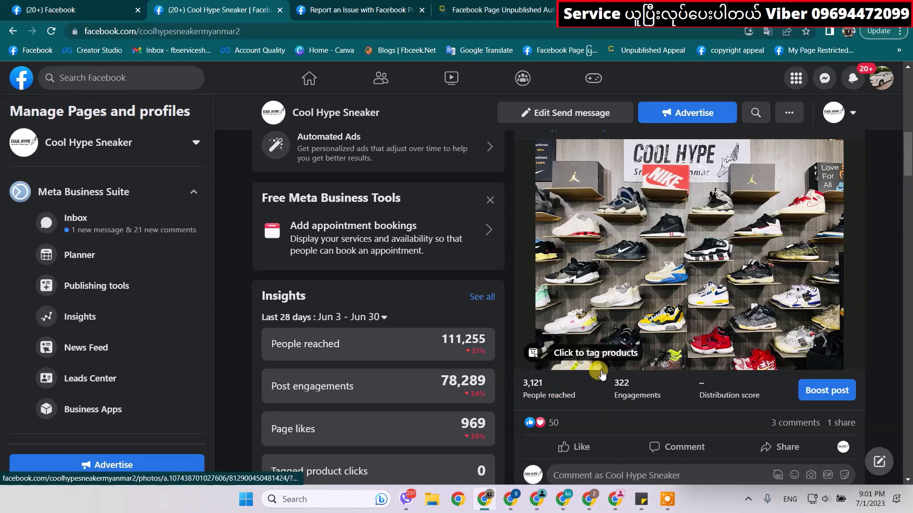
scroll(593, 383, "down", 7)
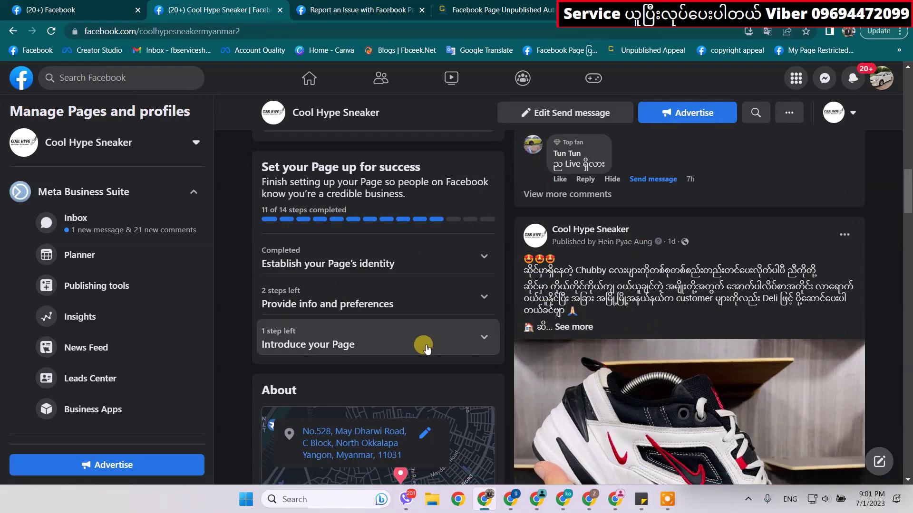
scroll(419, 343, "up", 5)
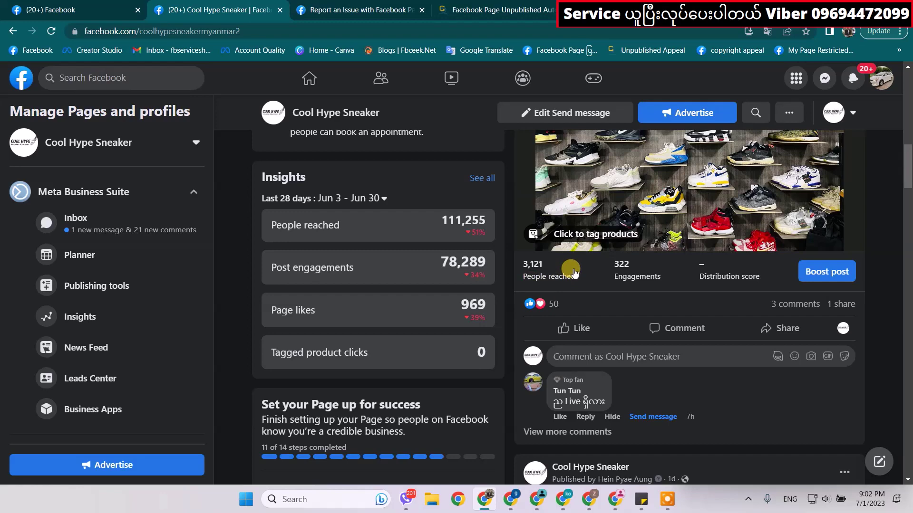
scroll(95, 287, "down", 5)
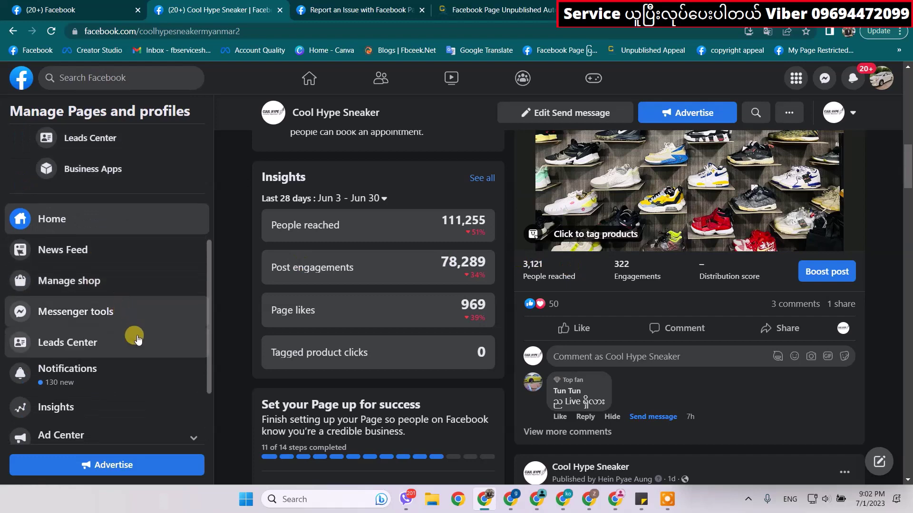
scroll(136, 338, "down", 3)
left_click(86, 362)
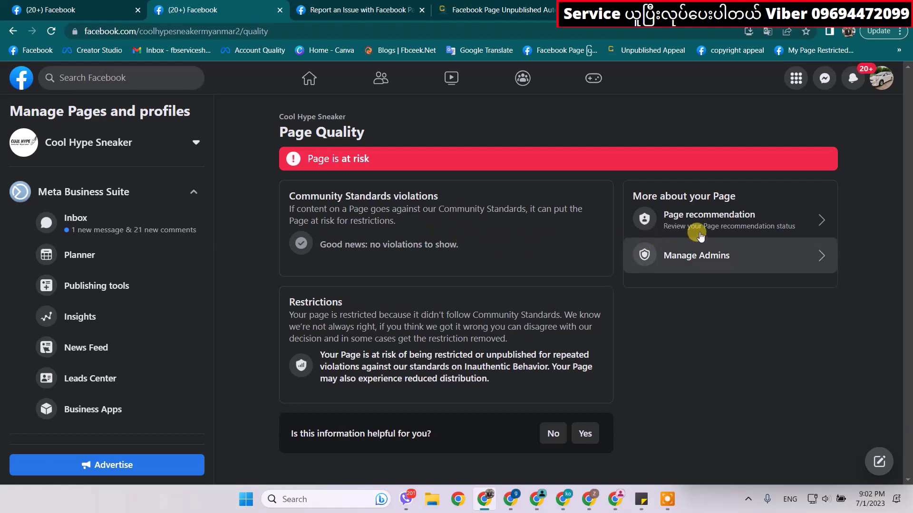
left_click(725, 231)
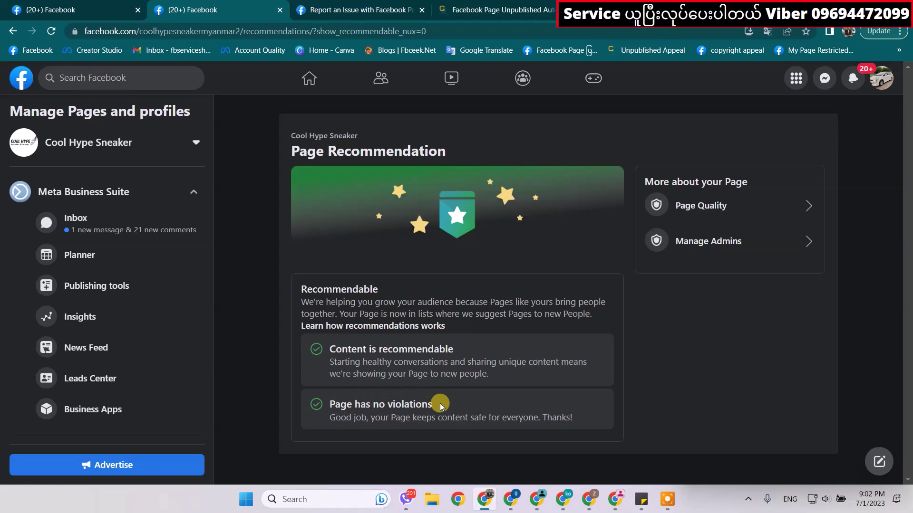
key("alt+Left")
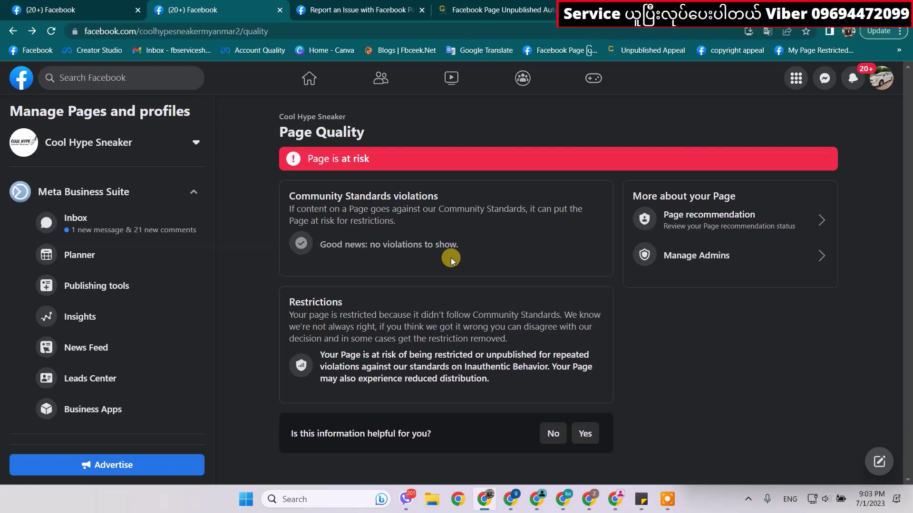
left_click(379, 13)
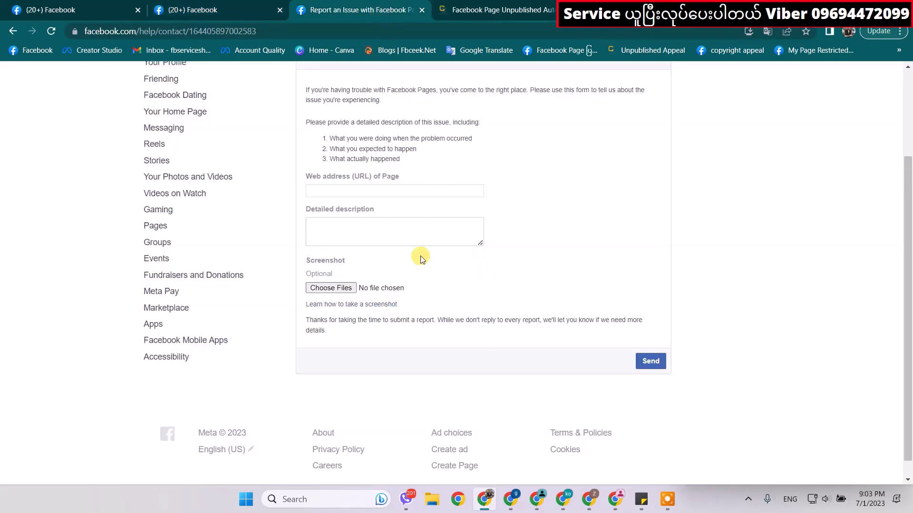
left_click(213, 10)
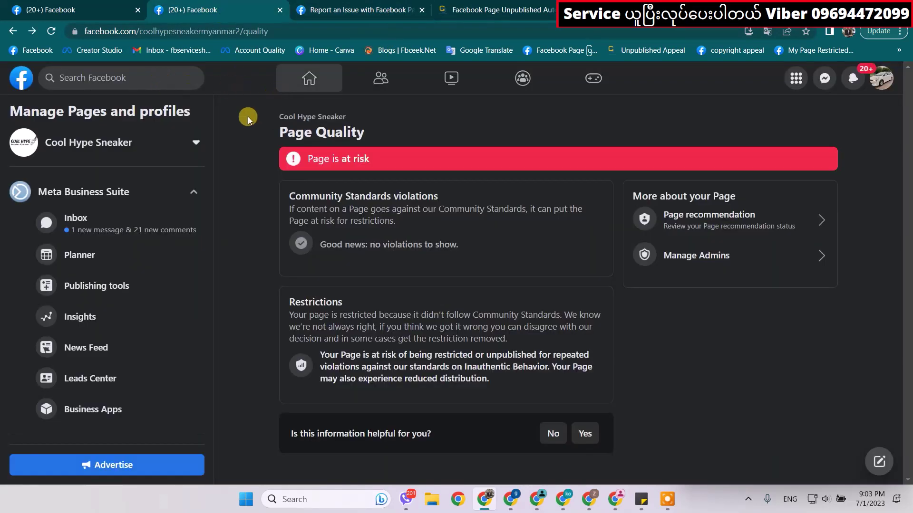
left_click(90, 141)
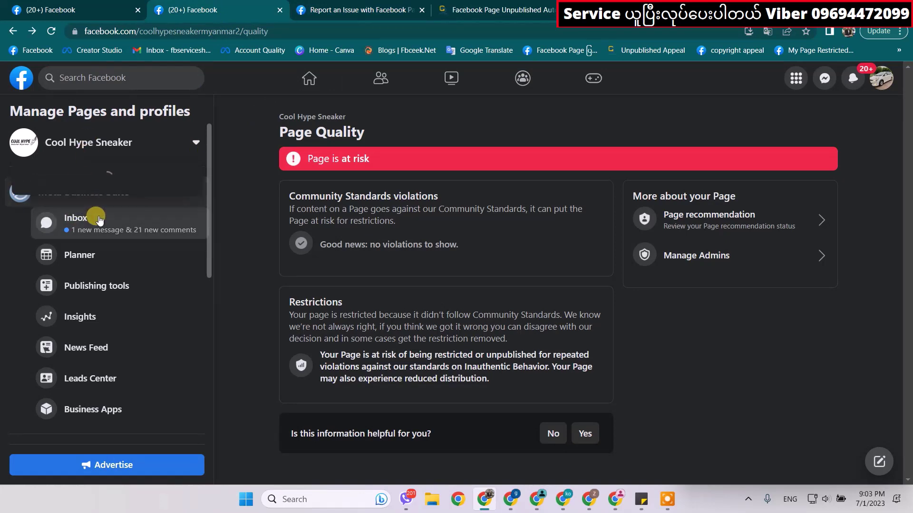
scroll(81, 380, "down", 2)
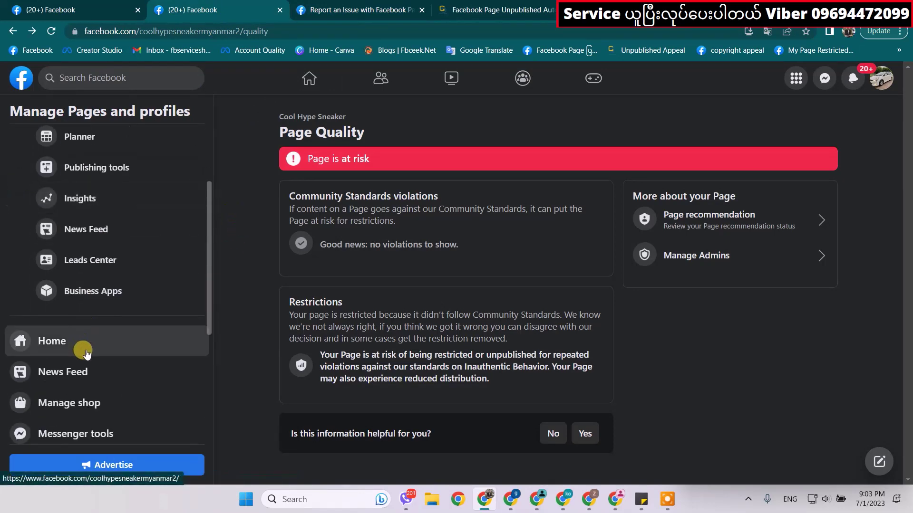
left_click(85, 350)
left_click(238, 32)
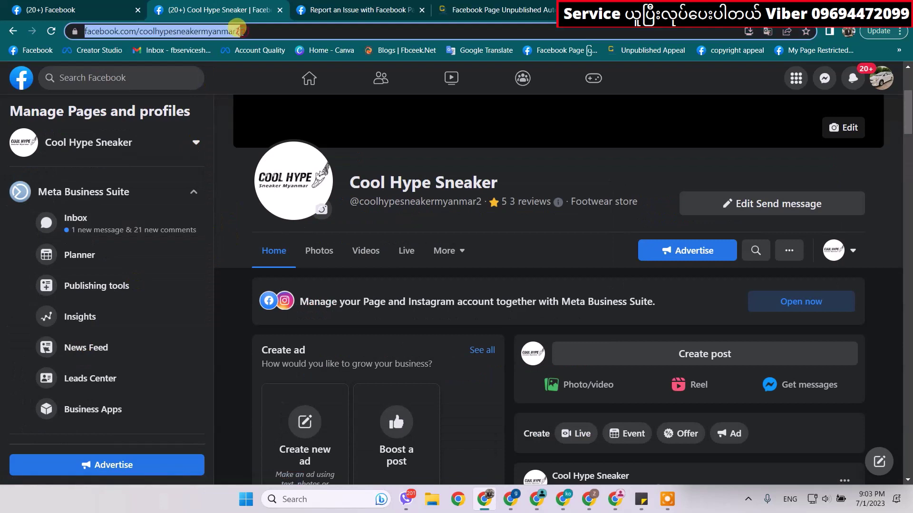
right_click(238, 33)
left_click(267, 116)
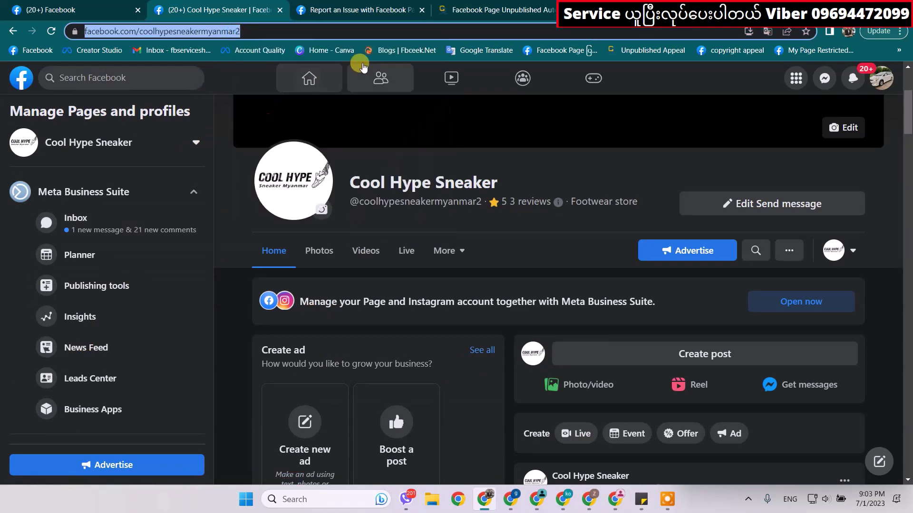
left_click(395, 9)
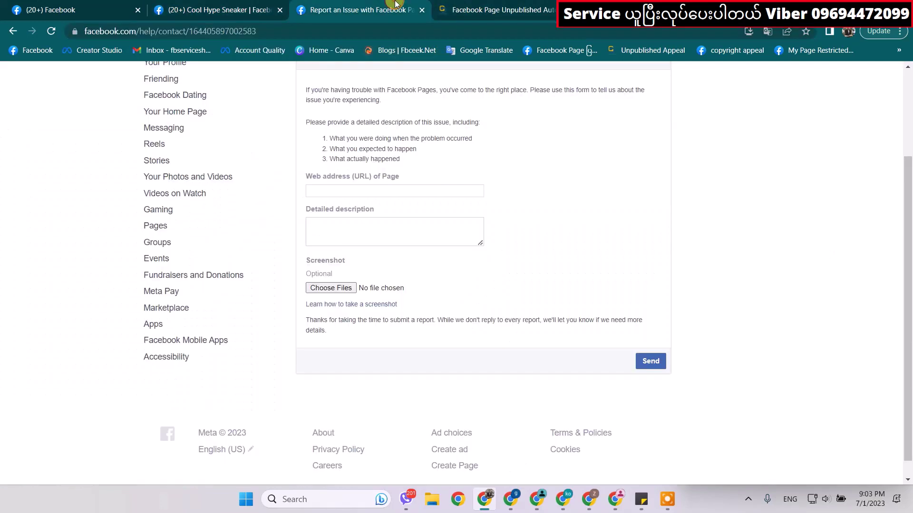
left_click(343, 191)
key("ctrl+v")
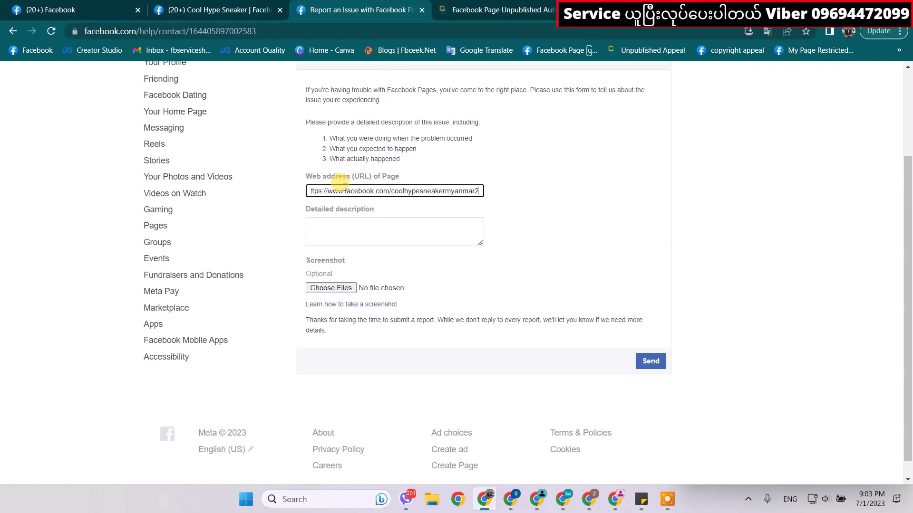
left_click(351, 229)
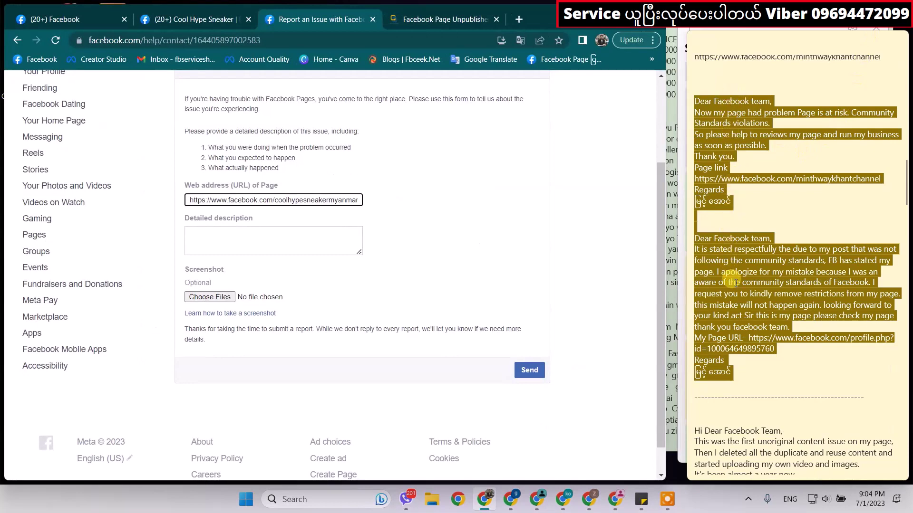
left_click(748, 338)
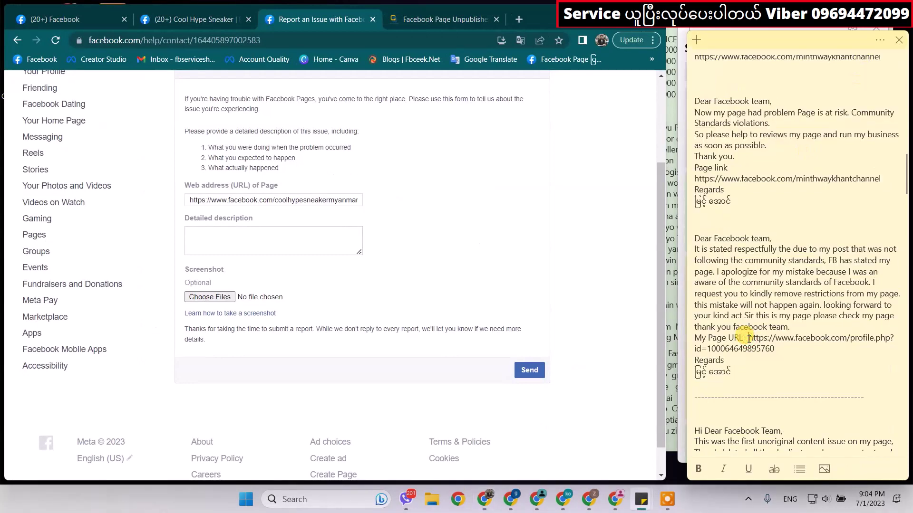
left_click_drag(749, 337, 775, 350)
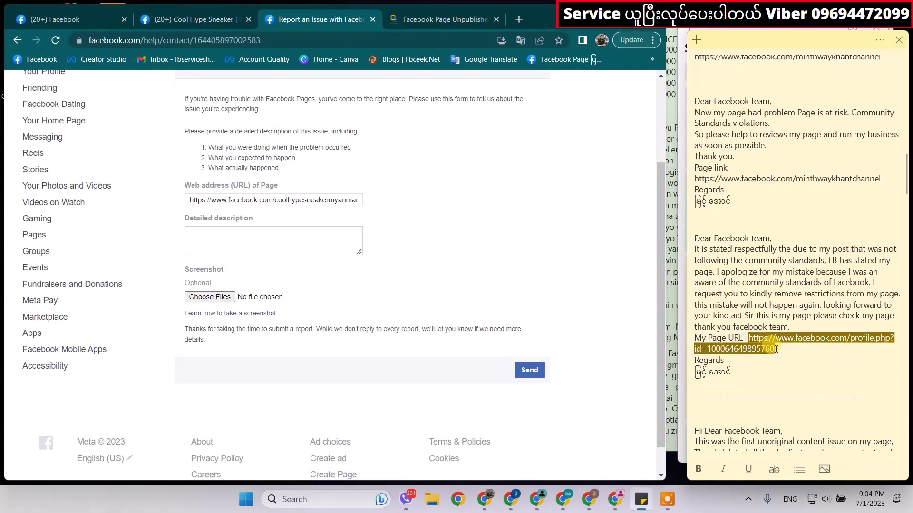
right_click(769, 349)
left_click(788, 396)
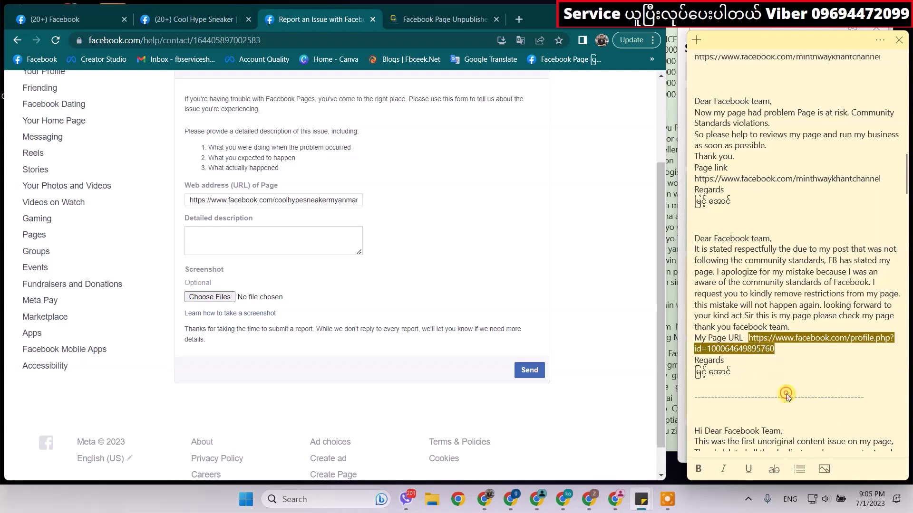
key("Return")
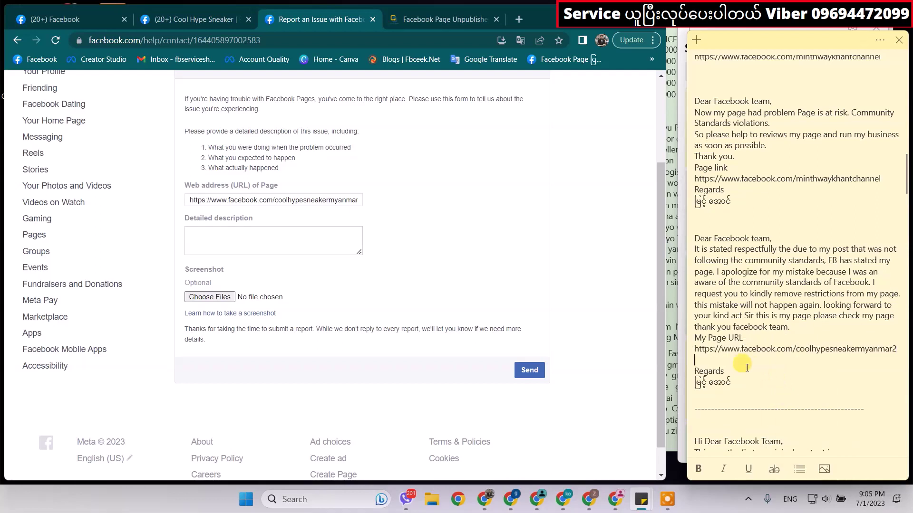
left_click(695, 372)
key("Return")
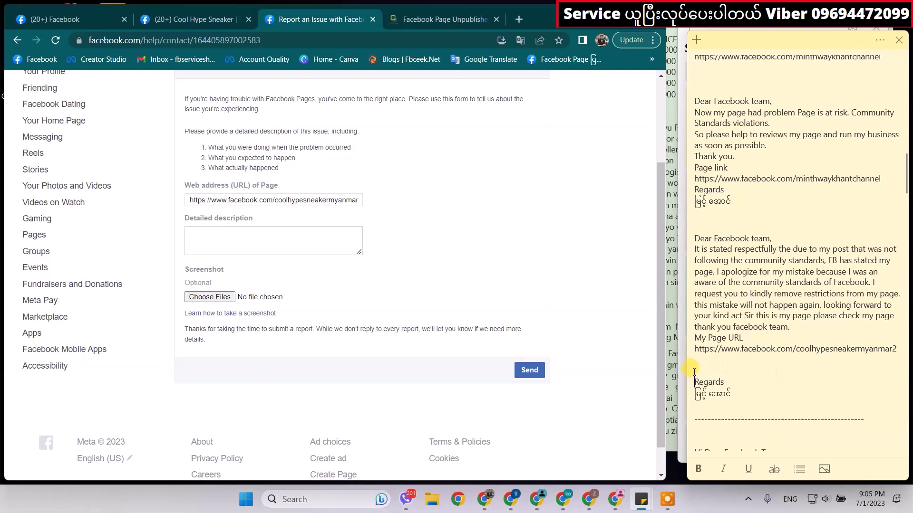
key("BackSpace")
key("BackSpace")
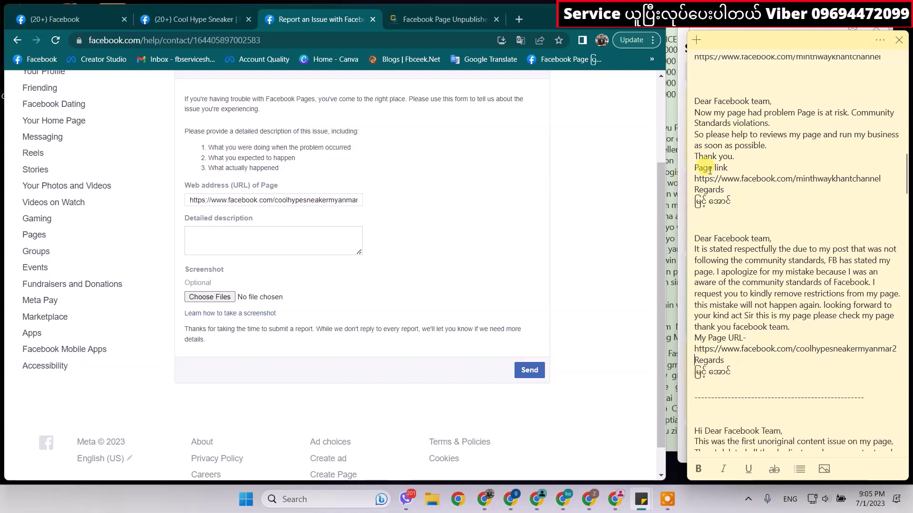
triple_click(689, 182)
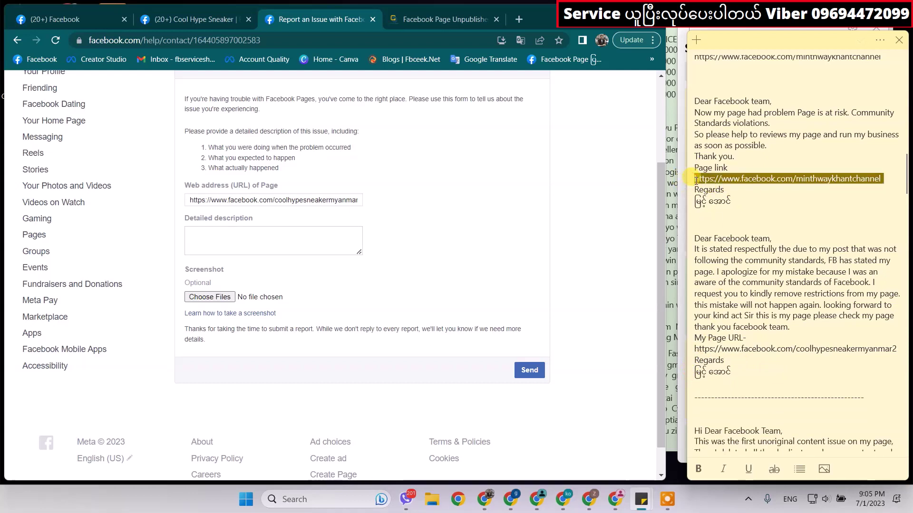
right_click(695, 180)
left_click(721, 229)
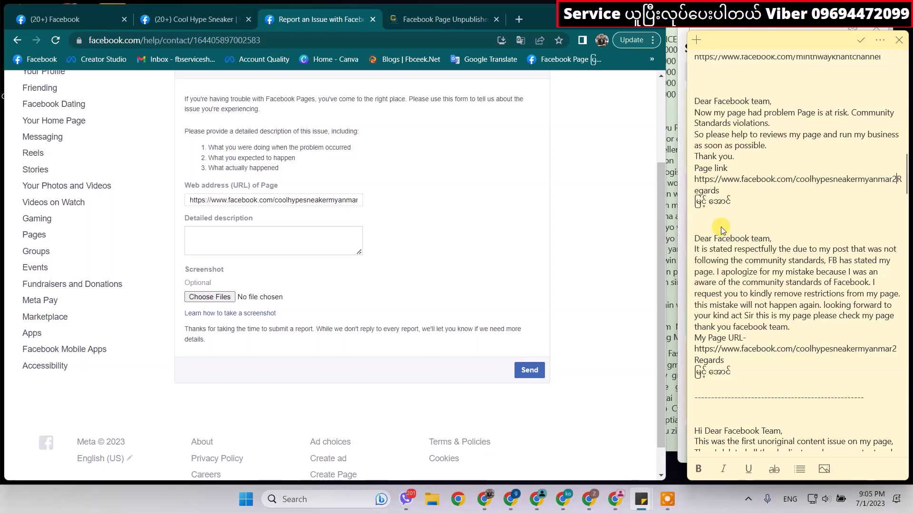
key("Return")
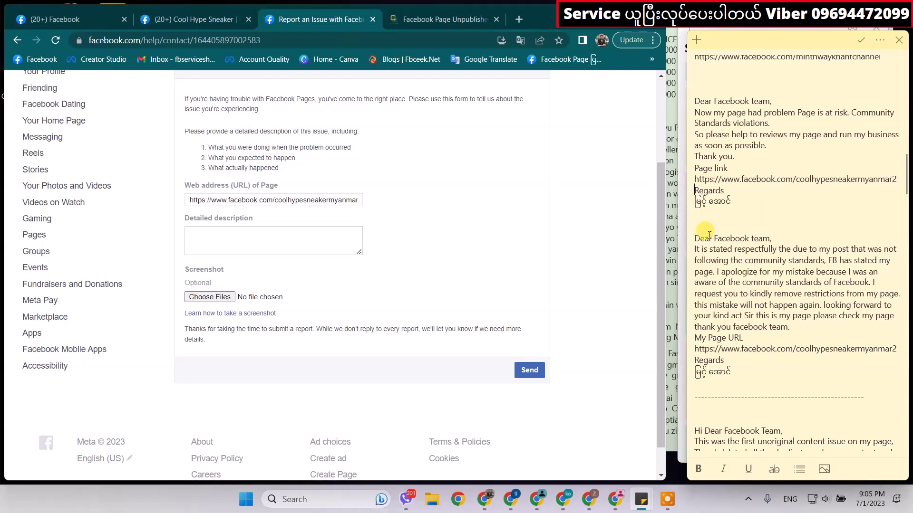
Step: Copy the whole apology appeal from the note into the report form's detailed description and maximize the Chrome window
left_click_drag(692, 238, 718, 371)
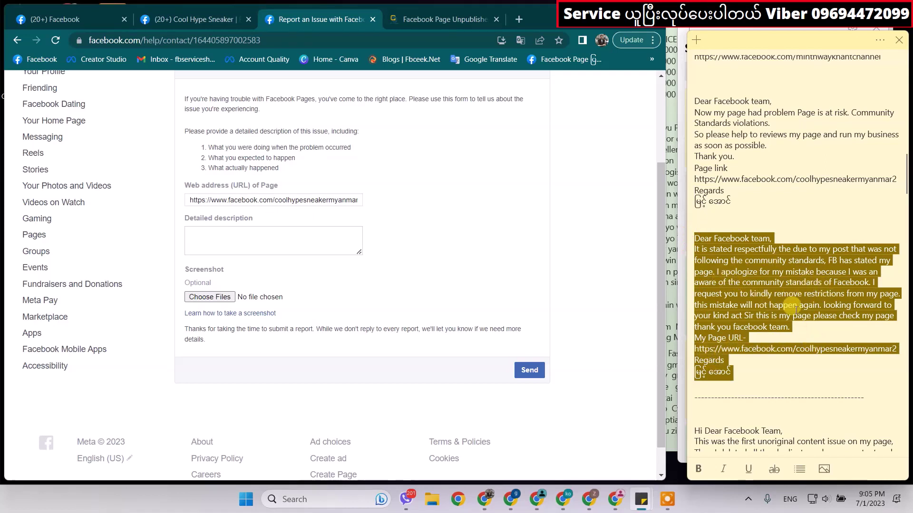
right_click(760, 290)
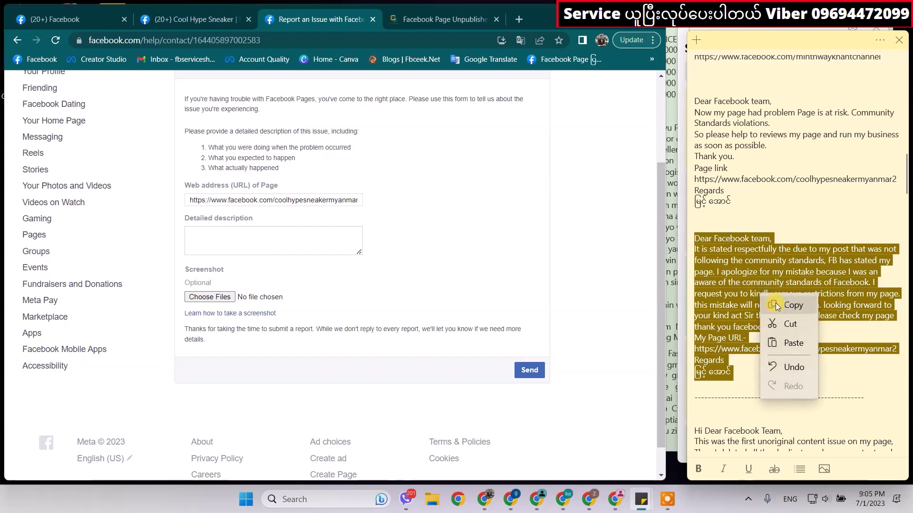
left_click(779, 304)
left_click(255, 241)
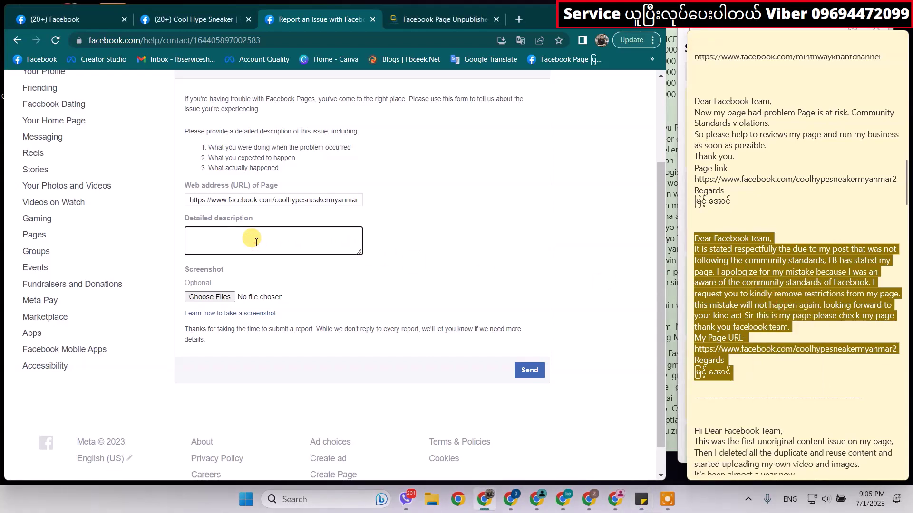
key("ctrl+v")
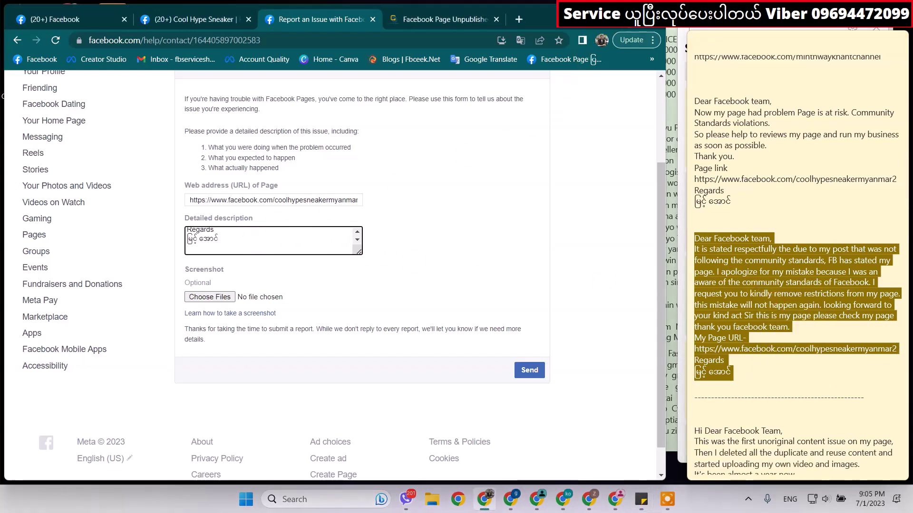
key("super+Up")
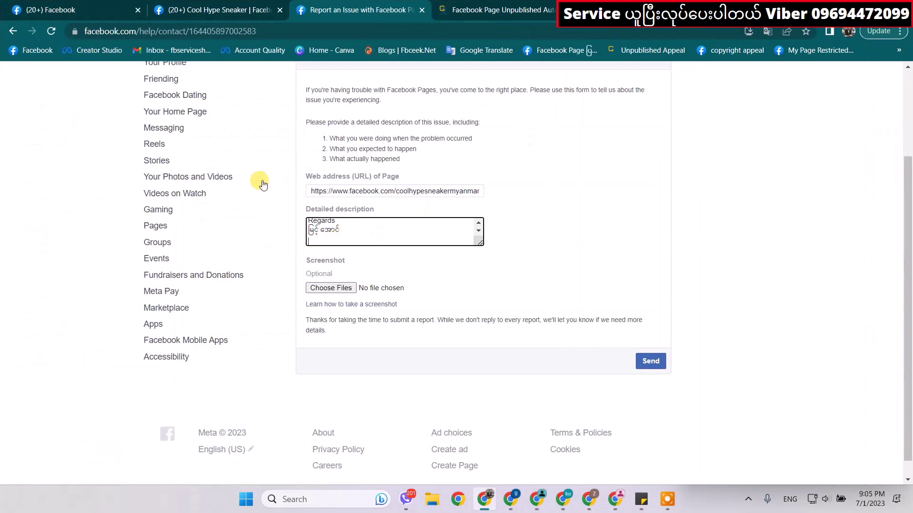
Step: Open the Page Quality section of the Cool Hype Sneaker page
left_click(214, 11)
scroll(81, 396, "down", 3)
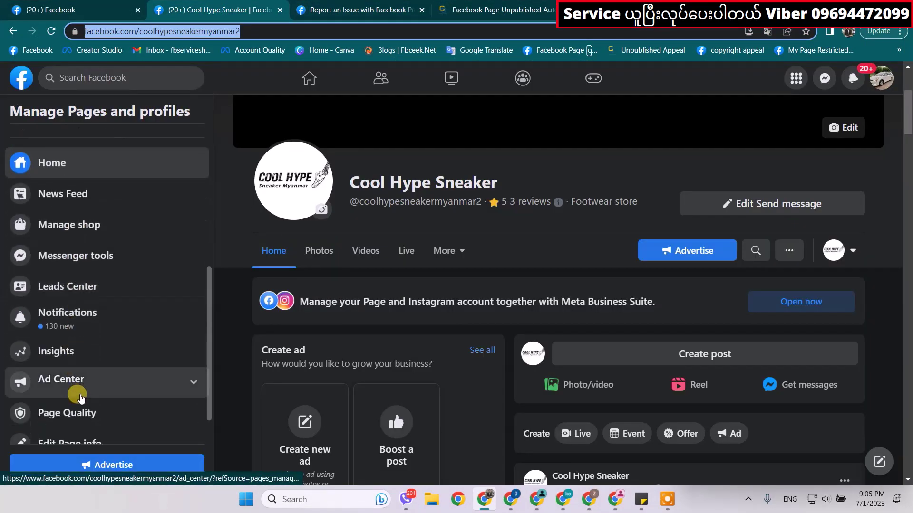
left_click(82, 413)
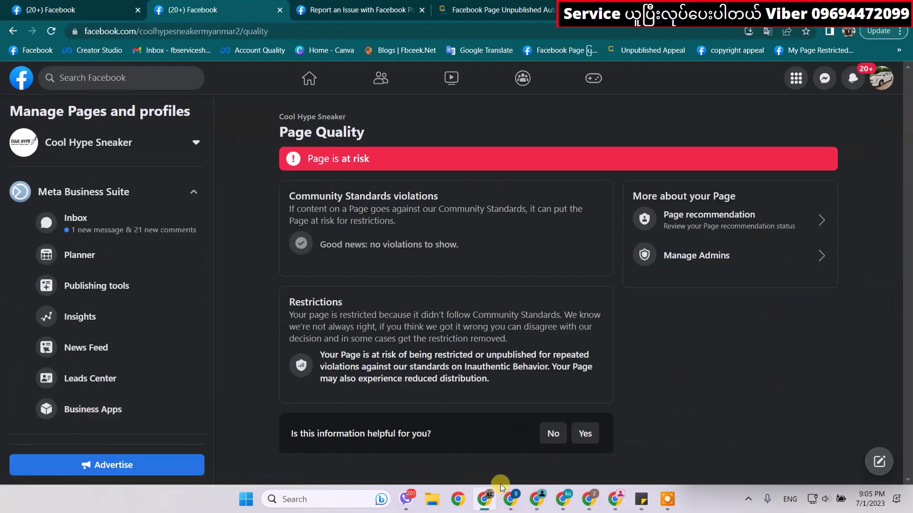
Step: Capture the page's whole Page Quality content area with Snipping Tool and save it as a JPG in the Downloads folder
left_click(329, 498)
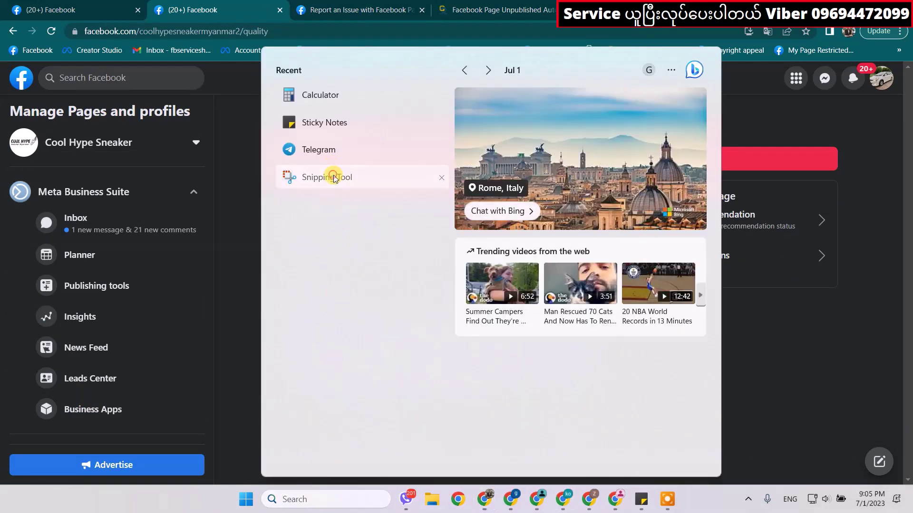
left_click(331, 174)
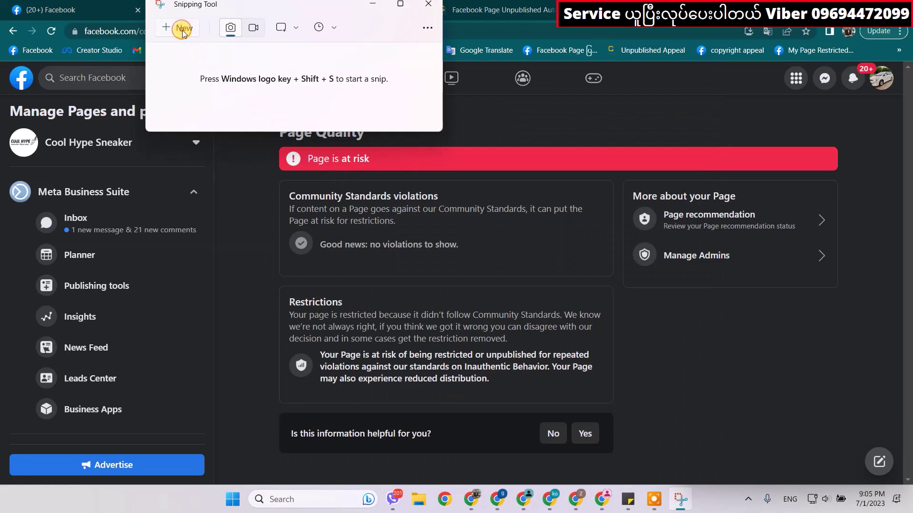
left_click(183, 30)
left_click_drag(236, 93, 861, 457)
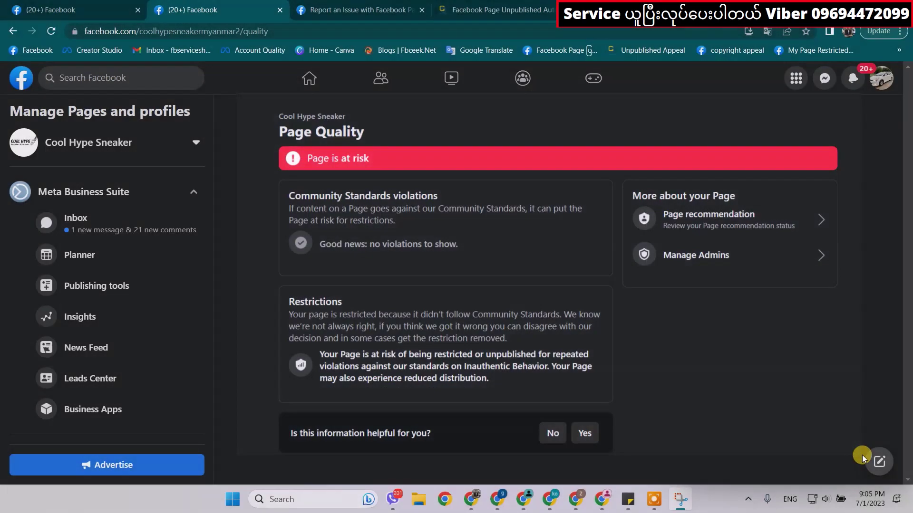
left_click(681, 500)
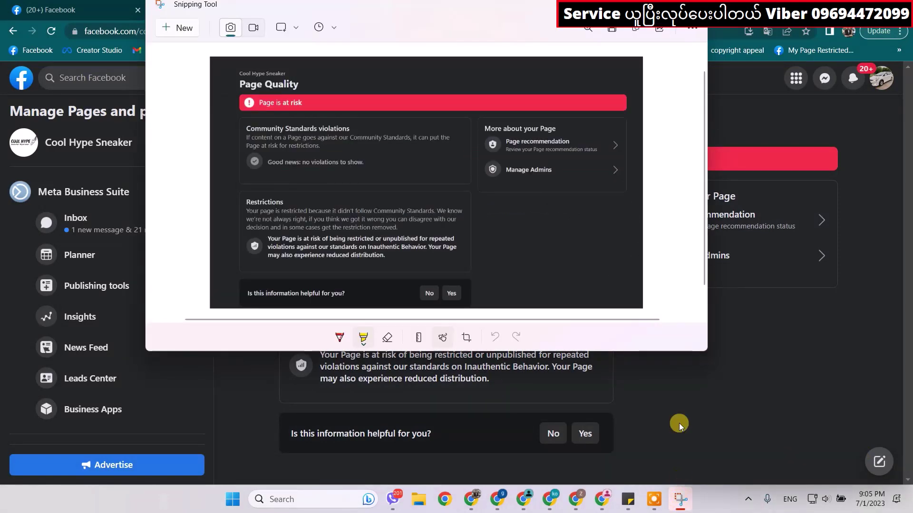
left_click(612, 34)
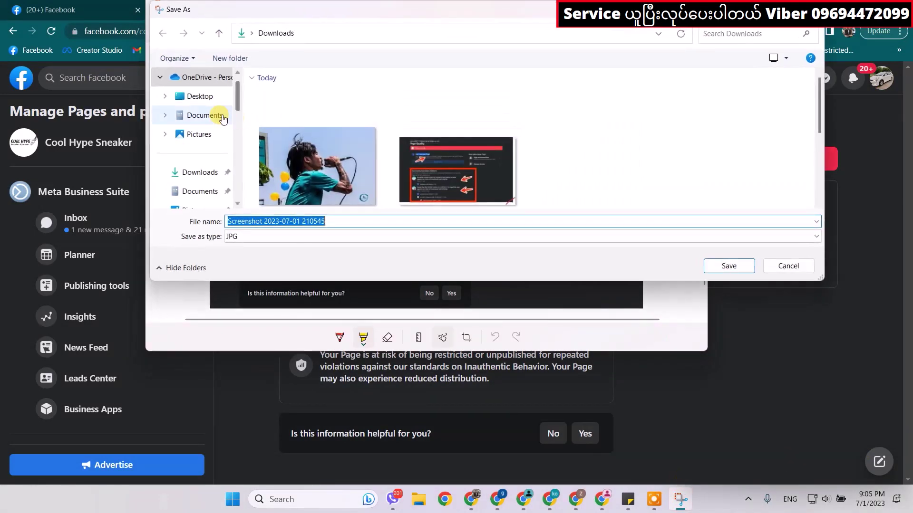
left_click(186, 172)
left_click(728, 266)
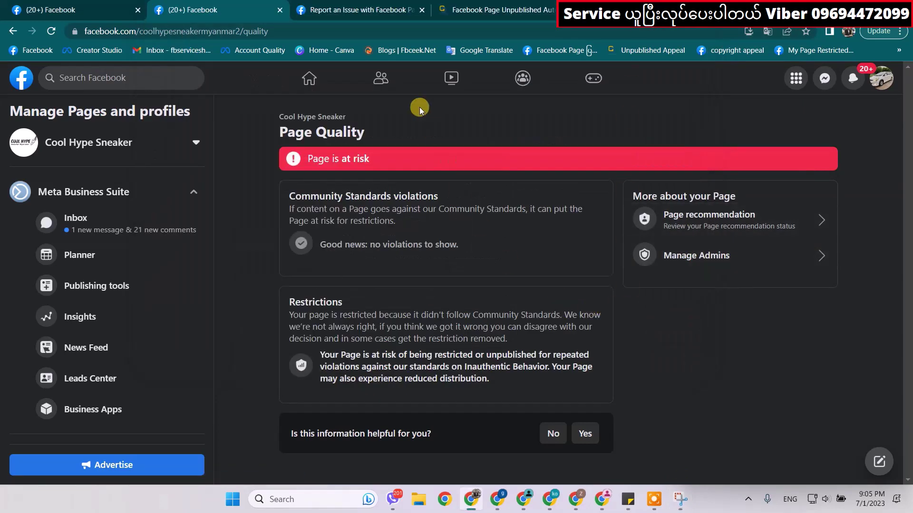
left_click(361, 10)
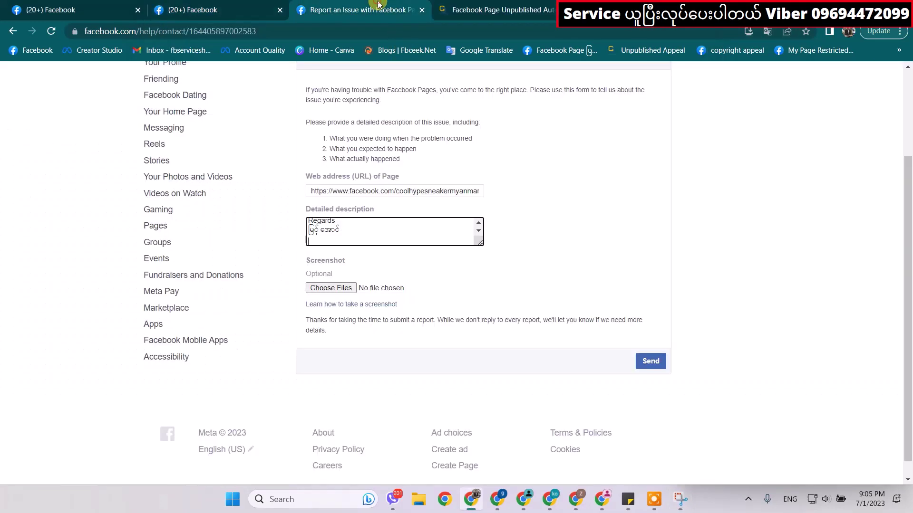
left_click(340, 288)
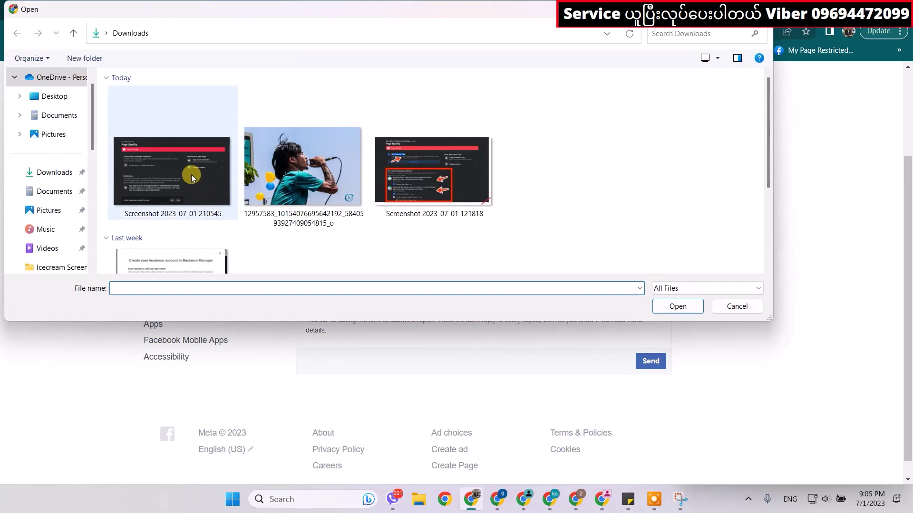
left_click(156, 170)
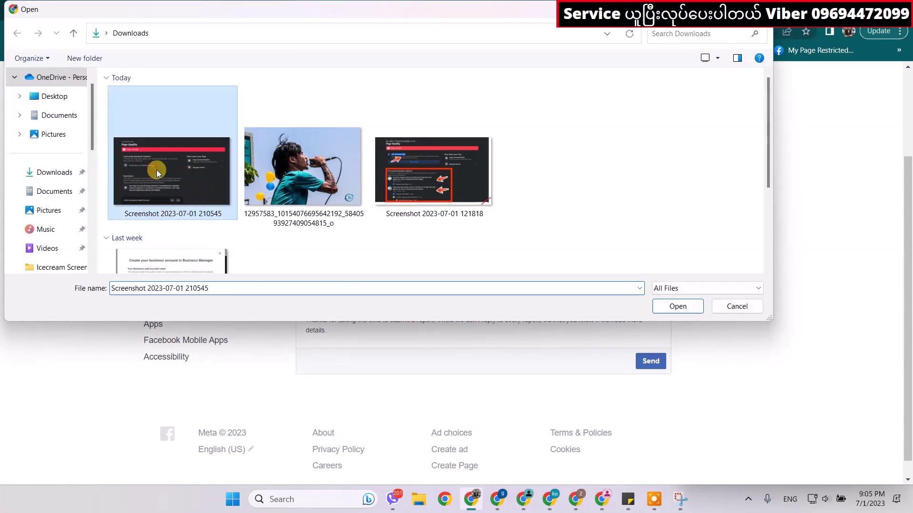
left_click(675, 307)
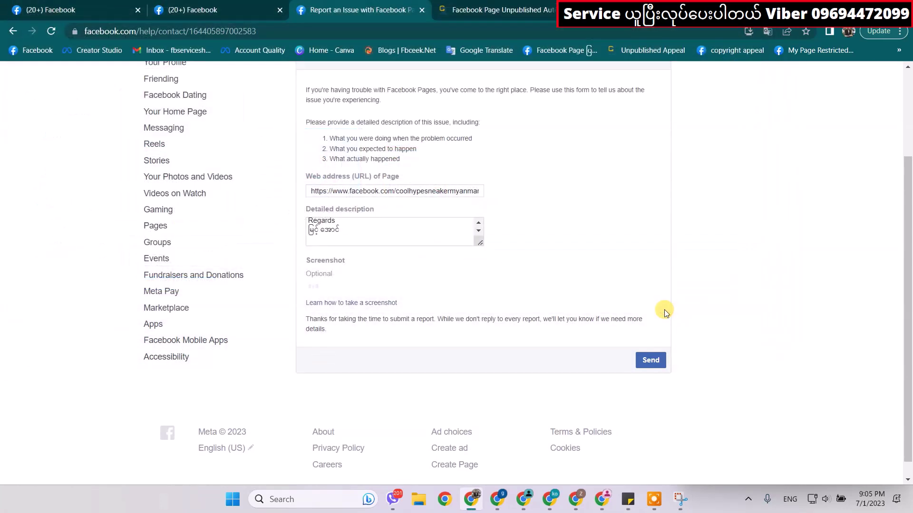
Step: Send the completed Facebook Pages issue report and close the submission notice
scroll(333, 333, "up", 3)
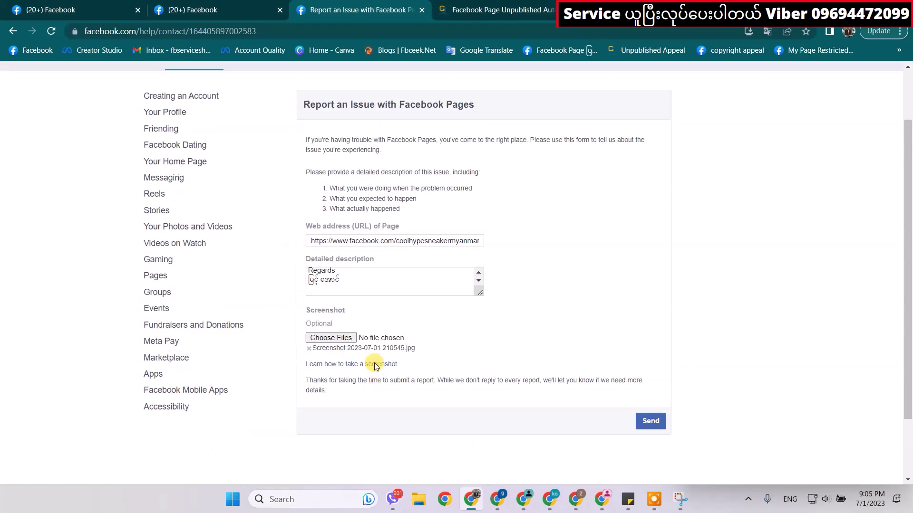
scroll(429, 231, "down", 2)
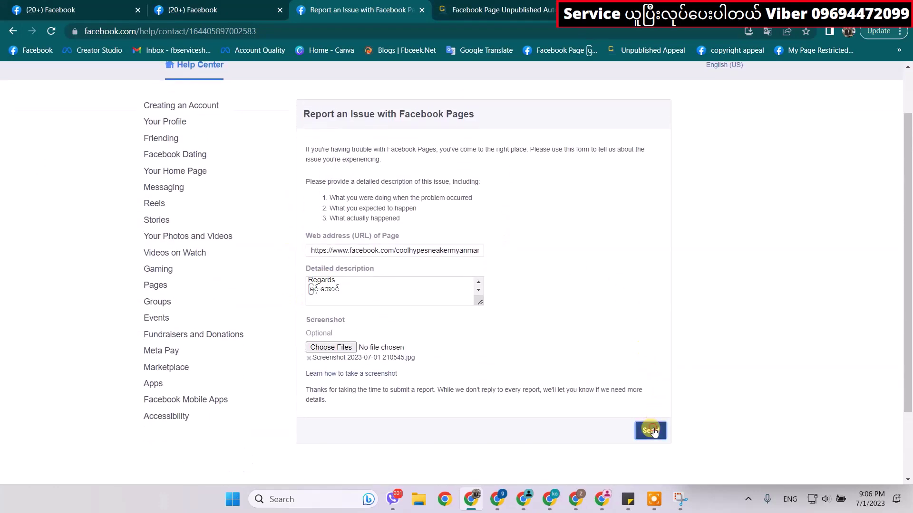
left_click(652, 430)
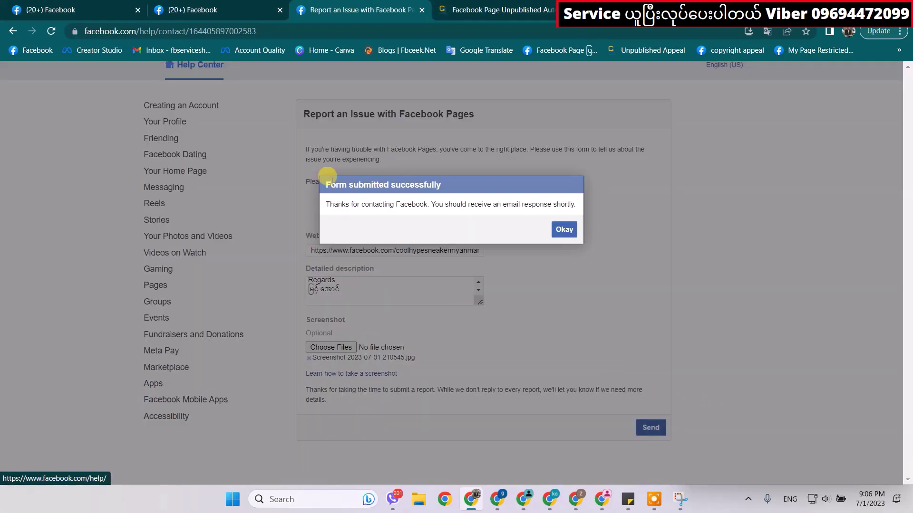
left_click_drag(328, 184, 434, 191)
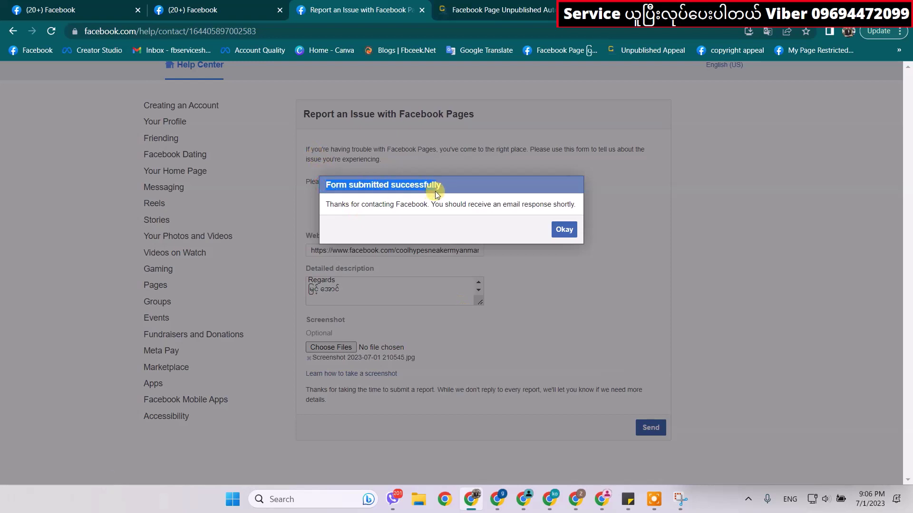
left_click(562, 230)
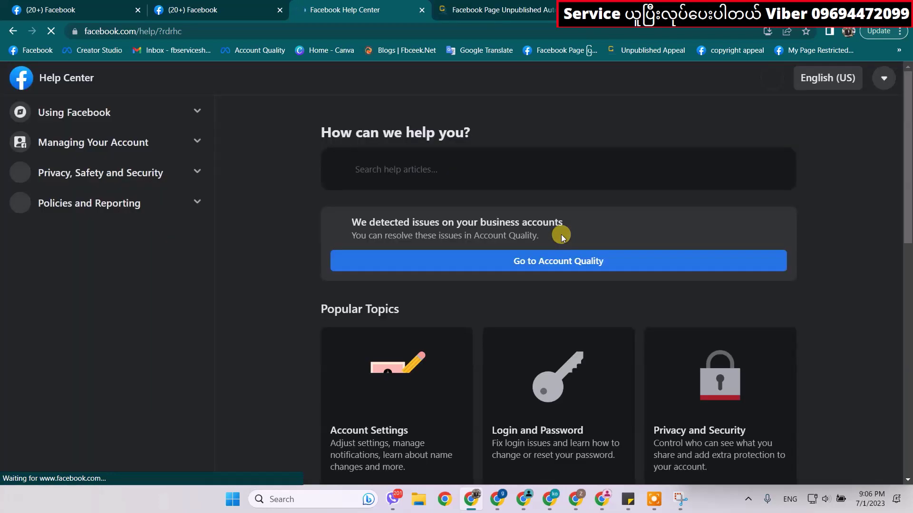
Step: Open the Facebook page appeal form linked under "Make an Appeal" in the Guest Post Blogging article on unpublished pages
left_click(542, 10)
scroll(282, 162, "down", 6)
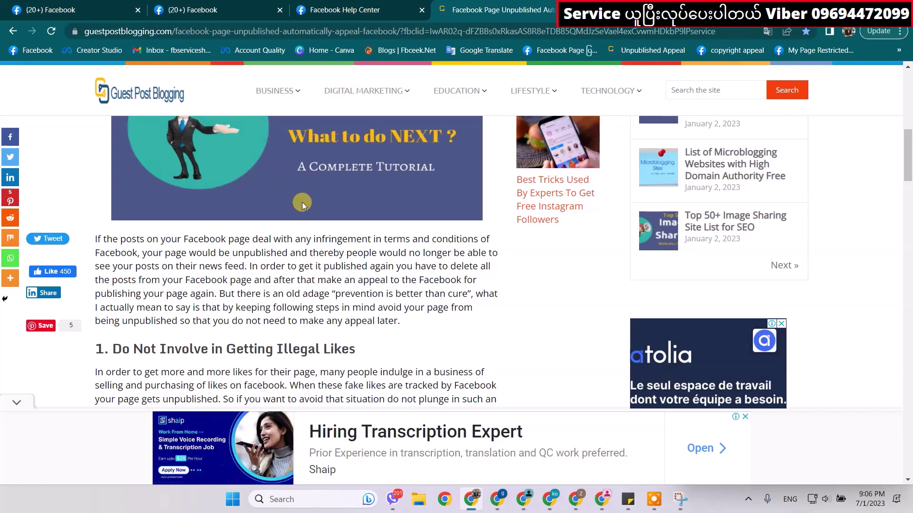
scroll(301, 210, "down", 10)
scroll(299, 239, "down", 7)
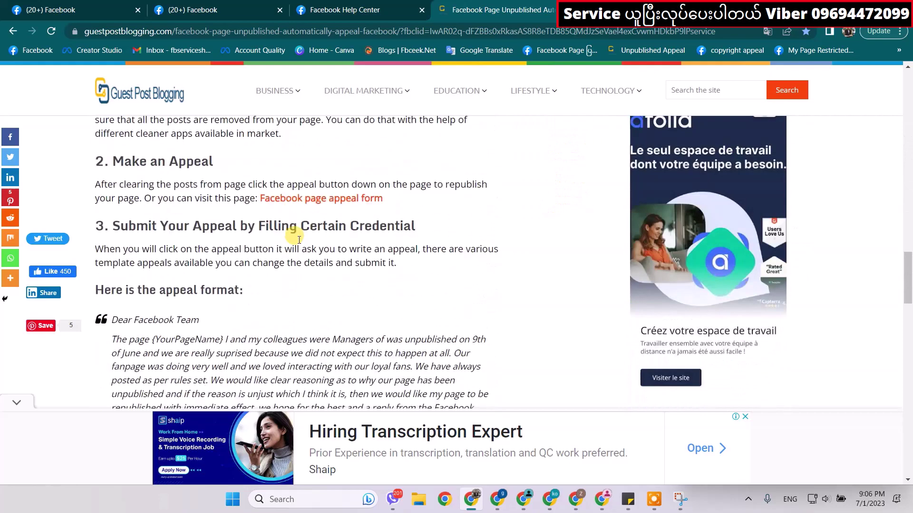
scroll(307, 201, "up", 4)
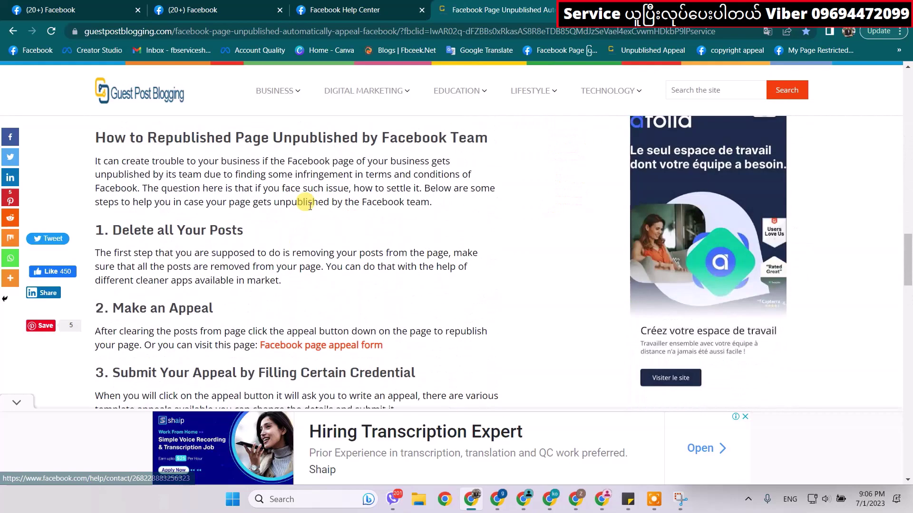
left_click_drag(108, 254, 235, 254)
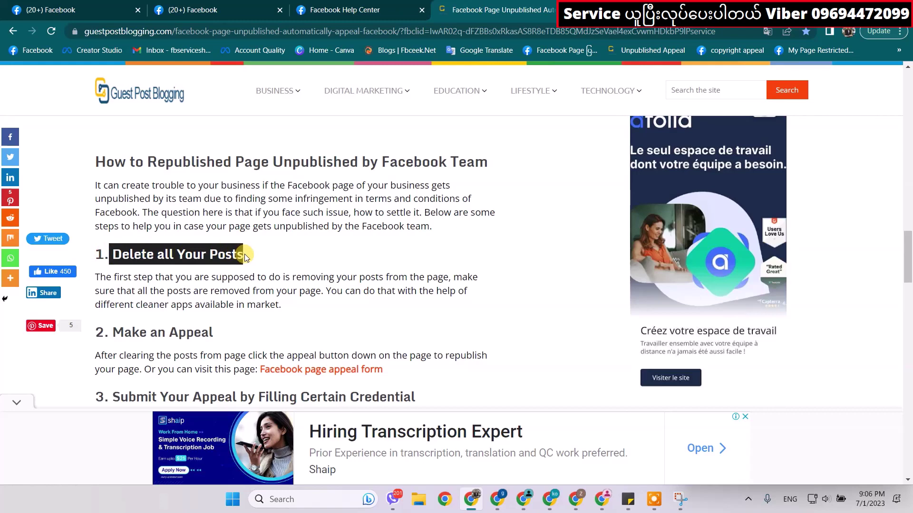
scroll(295, 301, "down", 1)
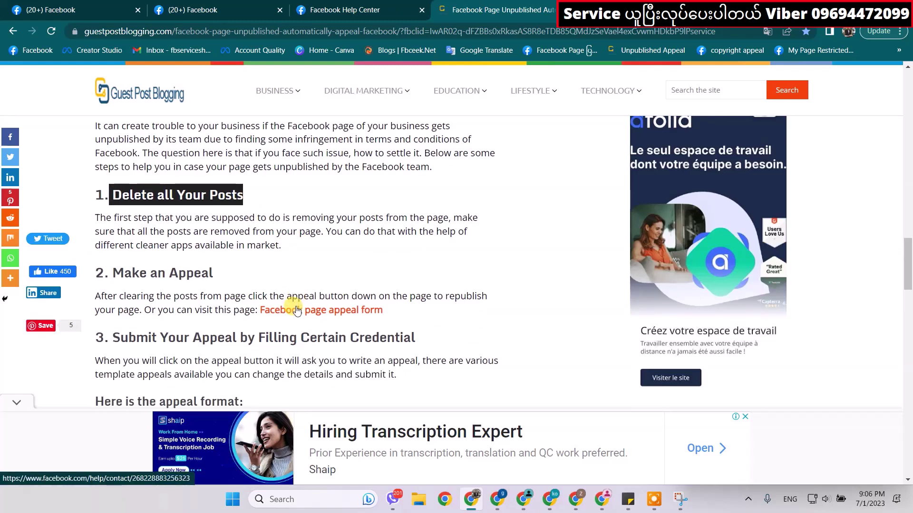
left_click(296, 308)
Step: Set the feedback form's Product or Feature to Pages
scroll(387, 310, "down", 1)
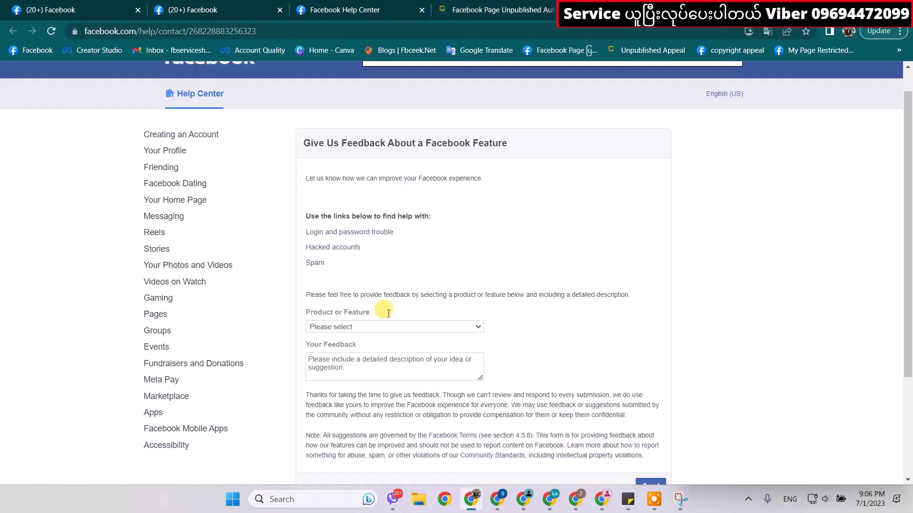
left_click(392, 296)
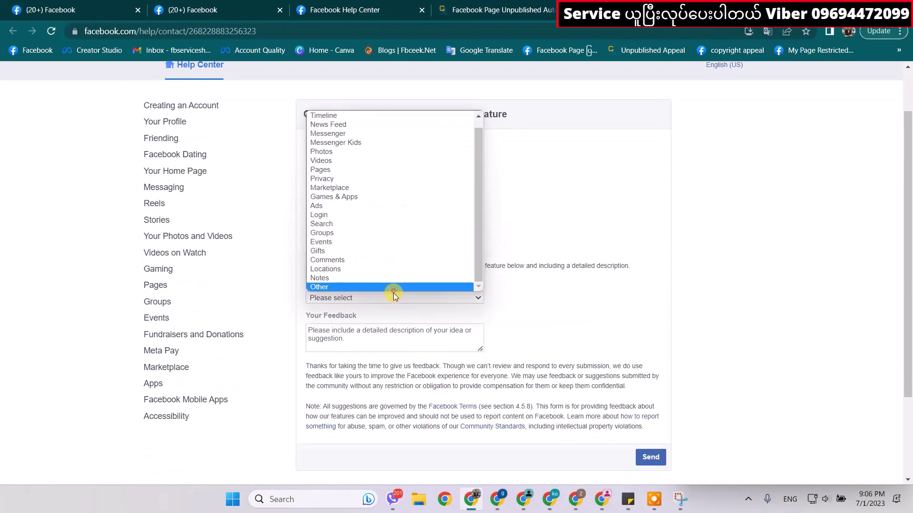
left_click(344, 170)
Step: Copy the "Page is at risk" appeal from the sticky note into Your Feedback, send the form and close the notice
left_click(380, 333)
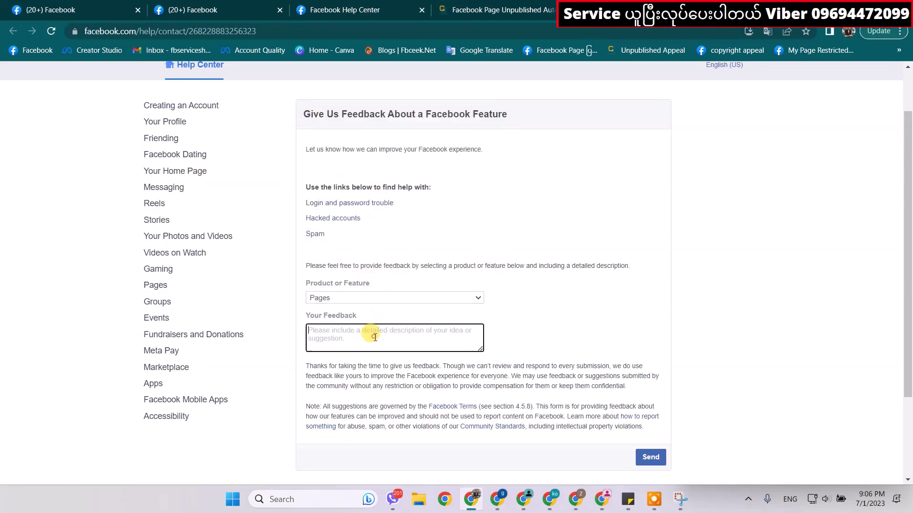
key("alt+Tab")
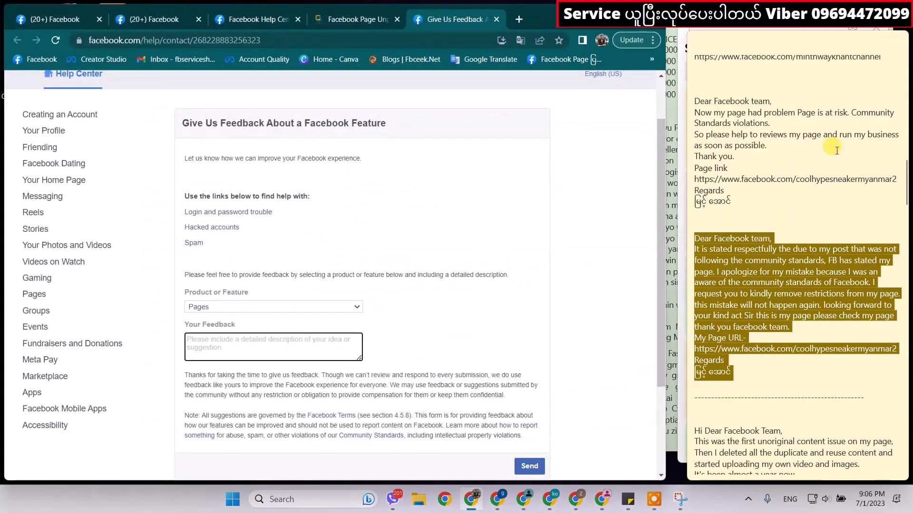
mouse_move(693, 102)
left_mouse_down()
mouse_move(732, 102)
mouse_move(735, 157)
mouse_move(713, 202)
mouse_move(710, 191)
left_mouse_up()
right_click(709, 191)
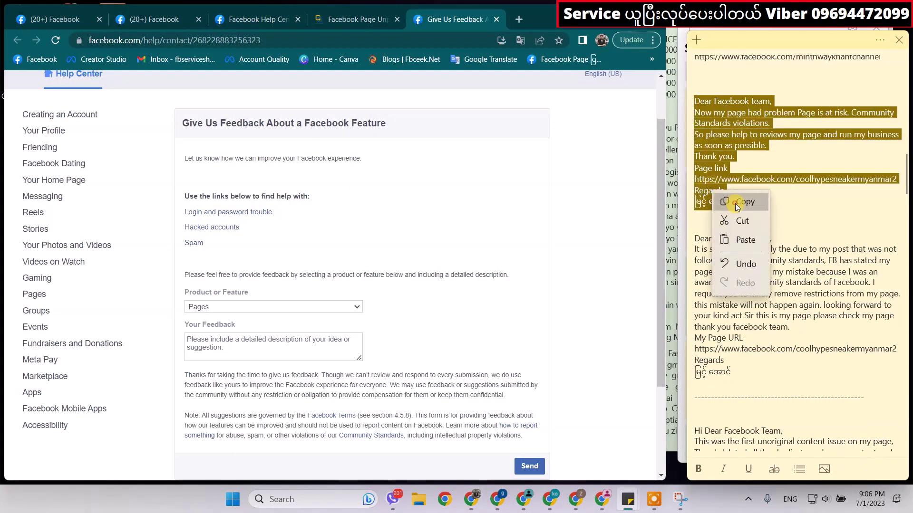
left_click(718, 214)
key("alt+Tab")
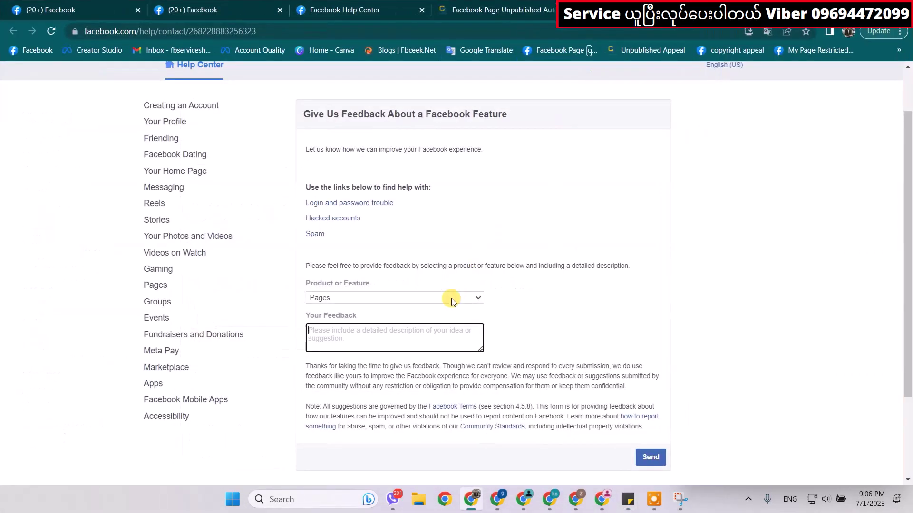
right_click(353, 335)
left_click(389, 237)
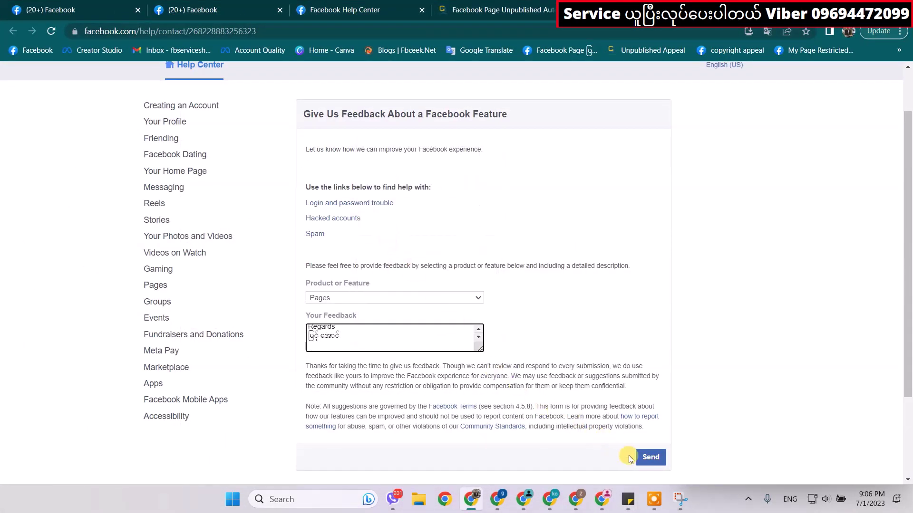
left_click(645, 457)
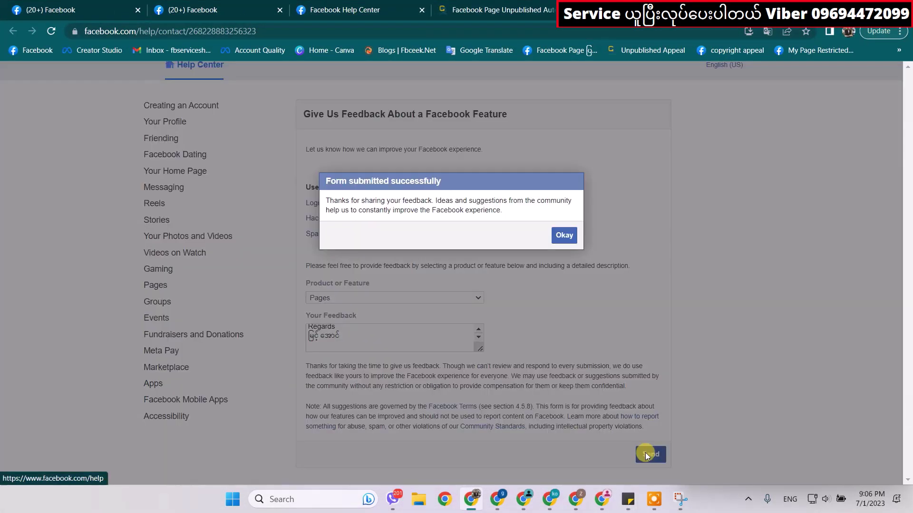
left_click(564, 236)
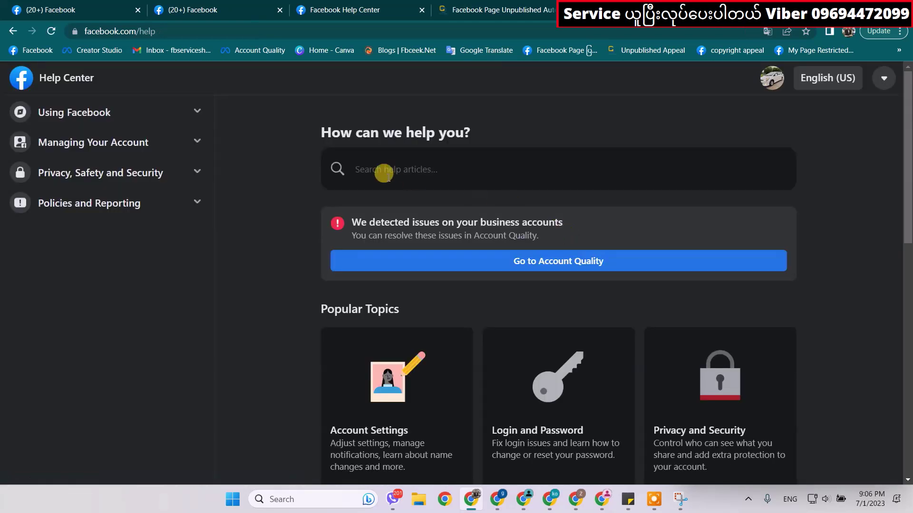
Step: On the Cool Hype Sneaker page, set the area of the "Something went wrong" report to Home Page
left_click(186, 9)
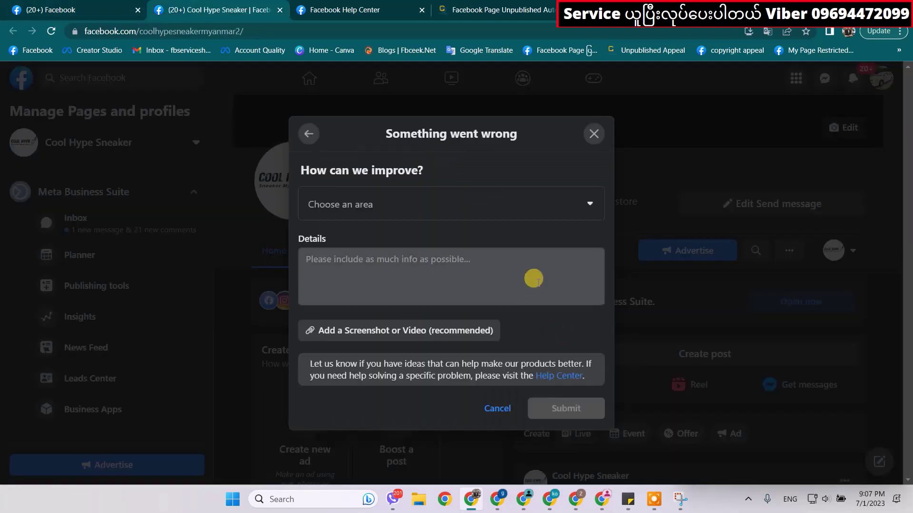
left_click(576, 203)
scroll(339, 344, "down", 2)
scroll(339, 347, "down", 1)
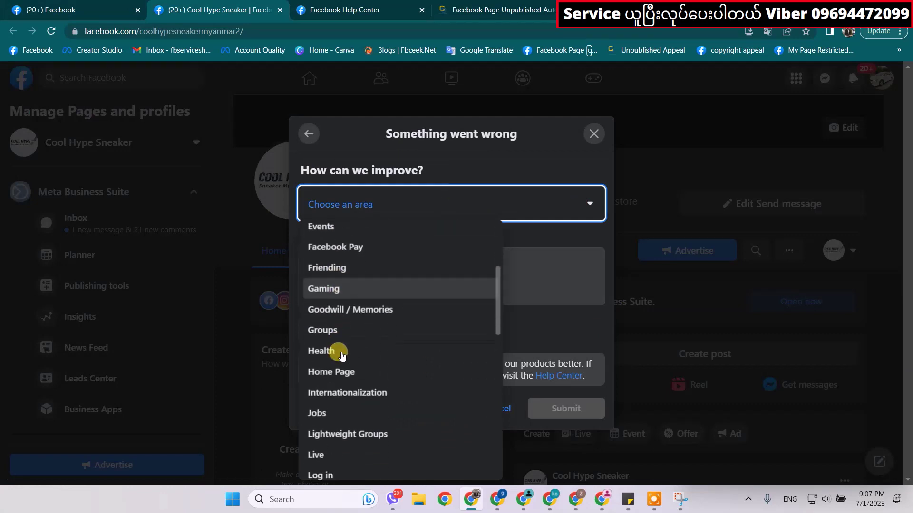
left_click(327, 369)
Step: Copy the "Page is at risk" appeal from the sticky note for the problem report's Details field
left_click(351, 276)
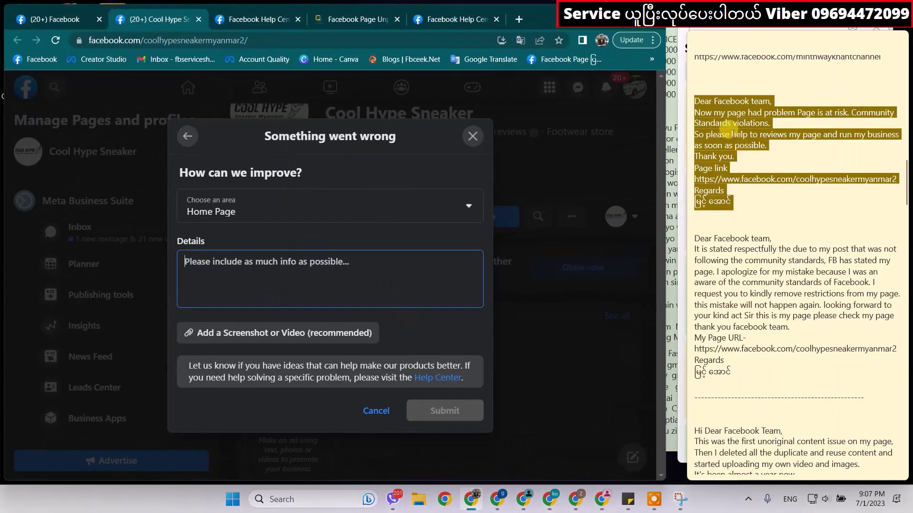
right_click(728, 129)
left_click(751, 147)
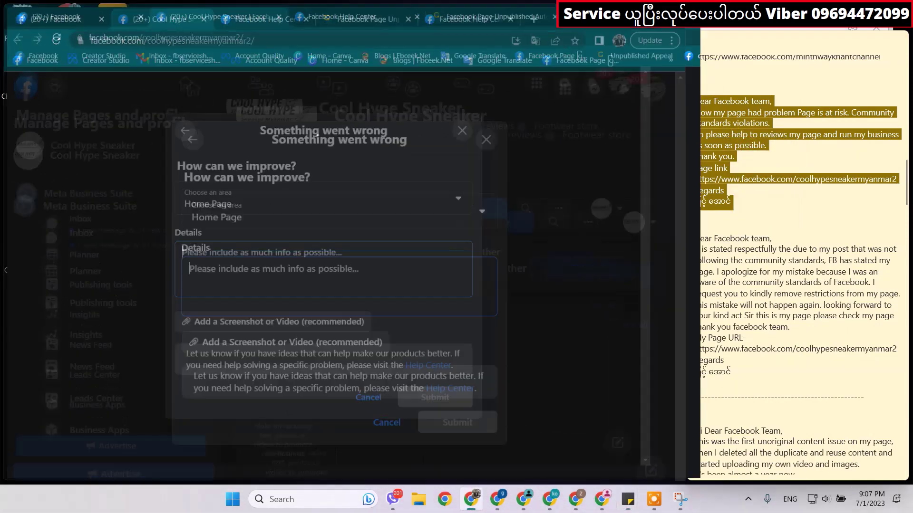